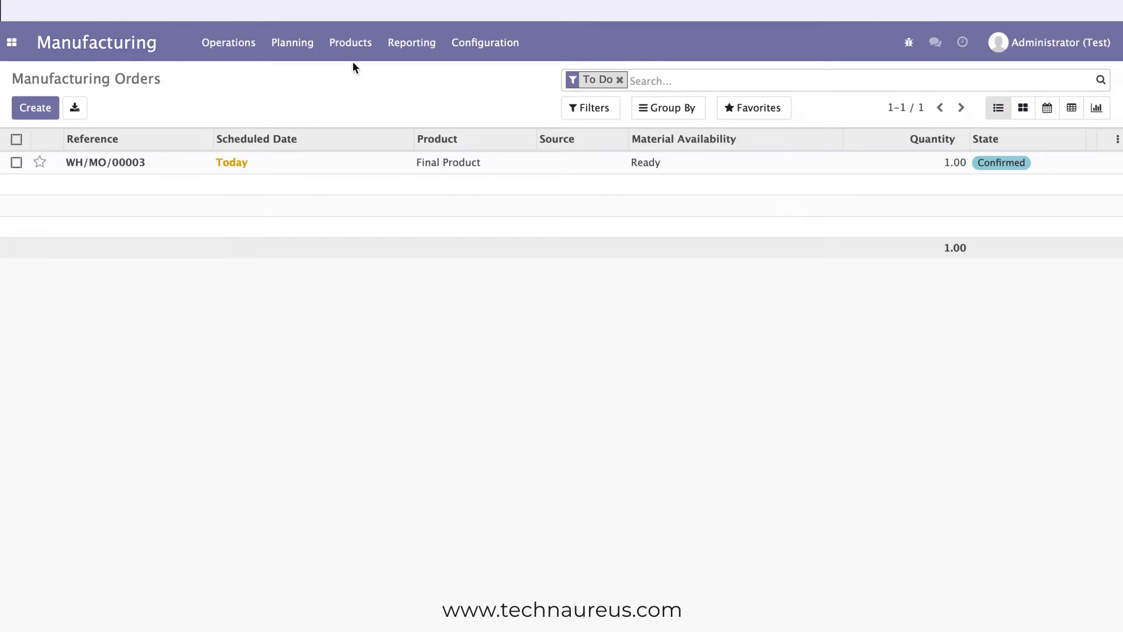
Open the Final Product record from the product list and check its inventory routes.
click(351, 44)
click(353, 84)
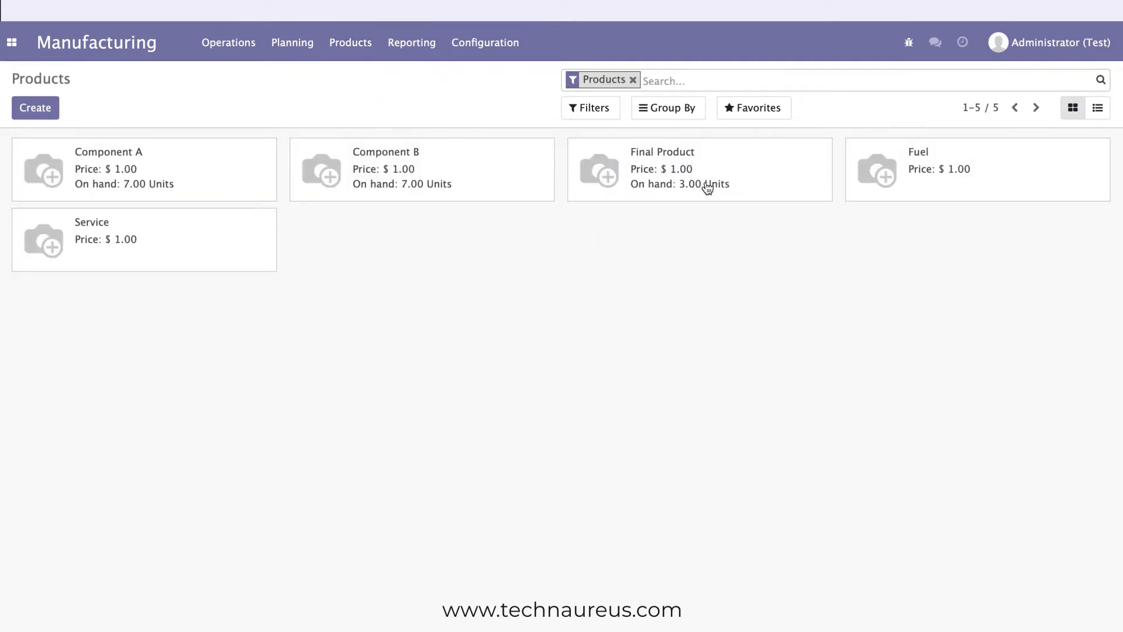
click(656, 161)
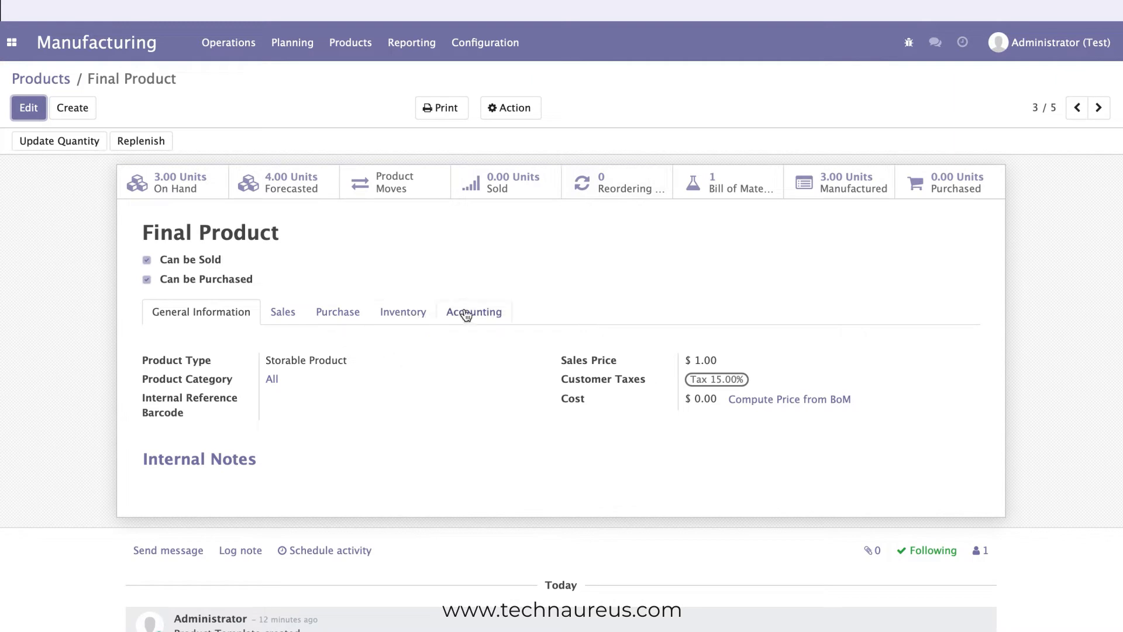
click(425, 317)
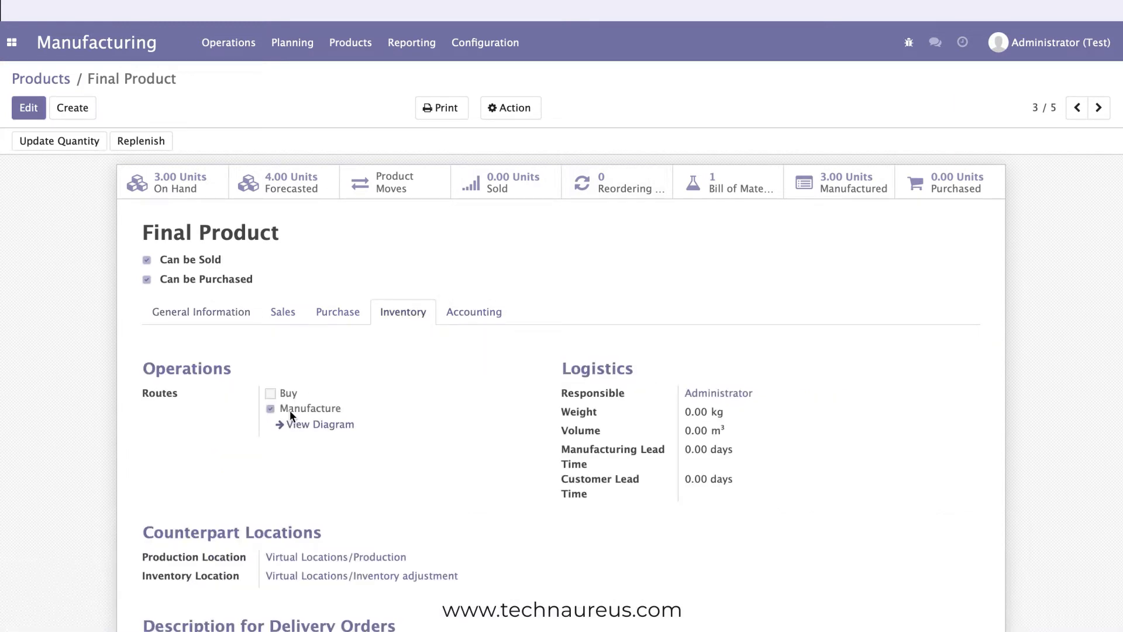
Check the inventory routes of Component A and open the Component B product record.
click(62, 82)
click(198, 160)
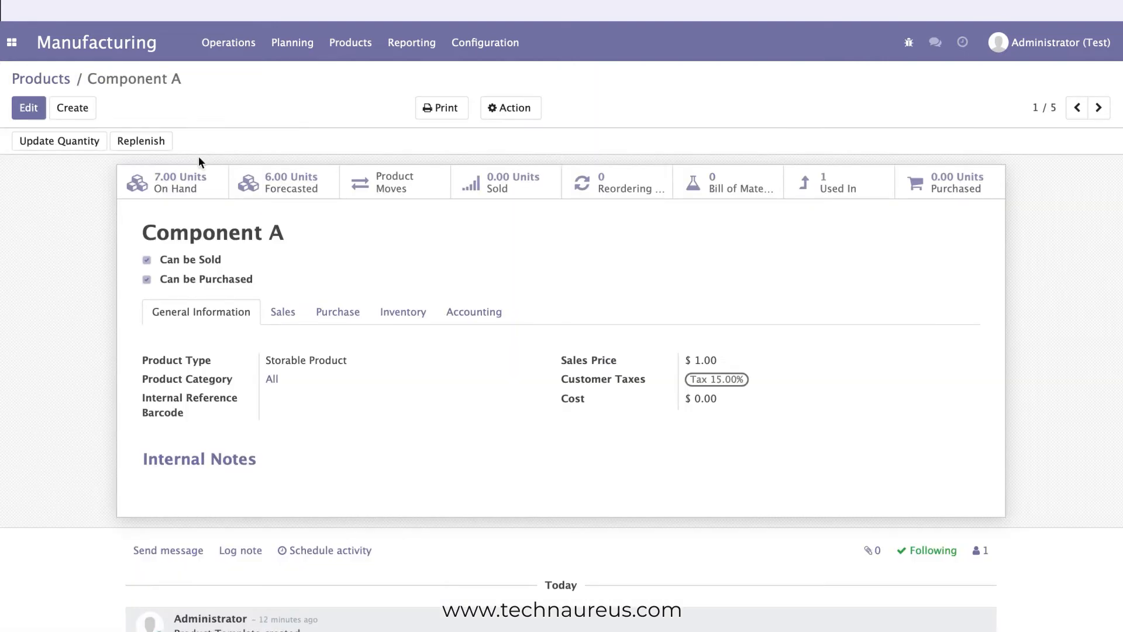
click(393, 322)
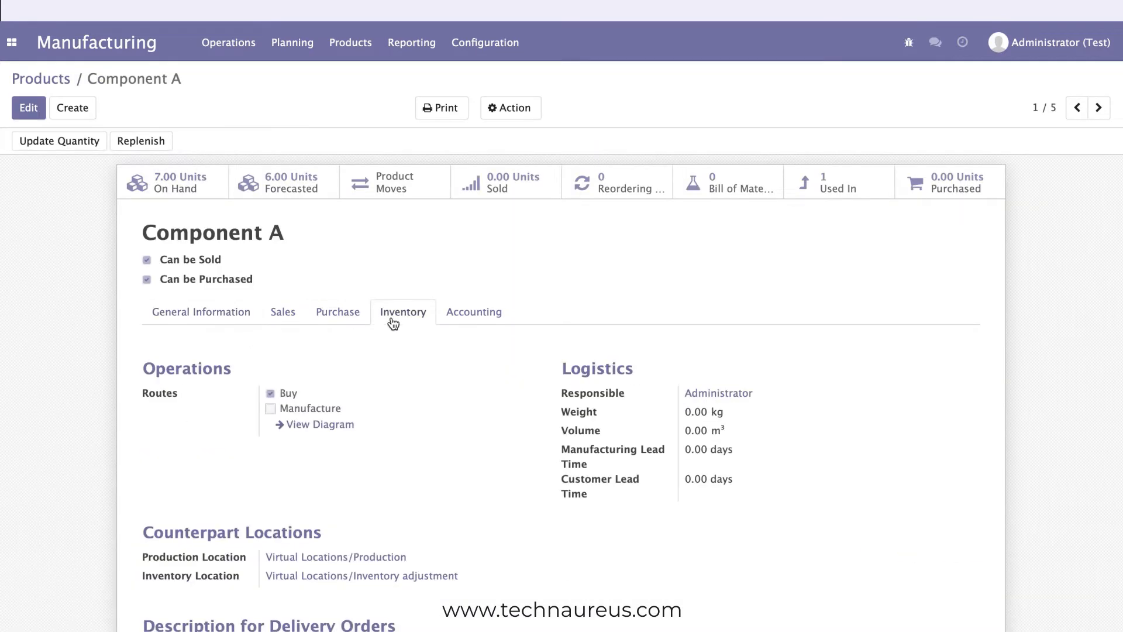
click(62, 79)
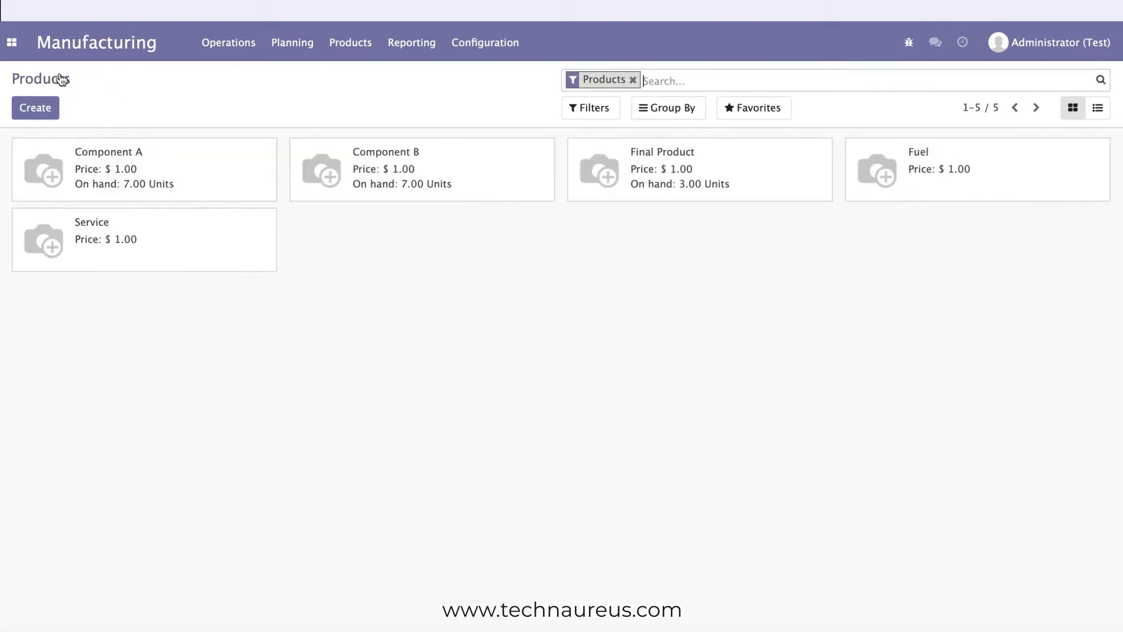
click(485, 163)
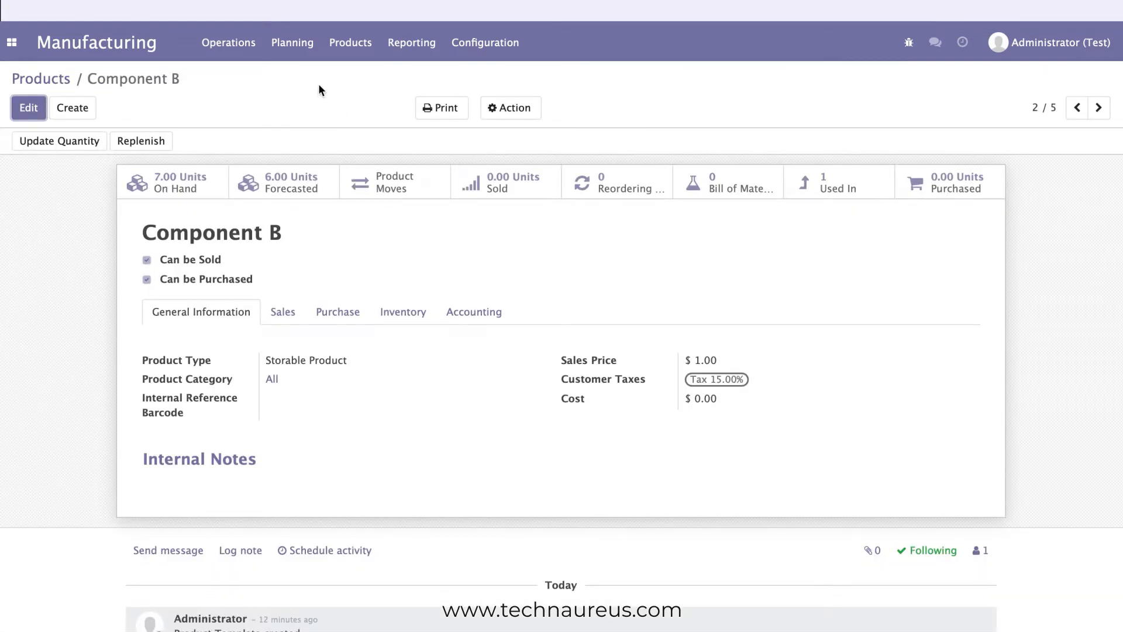
Open the bill of materials for Final Product to review its components and quantities.
click(345, 42)
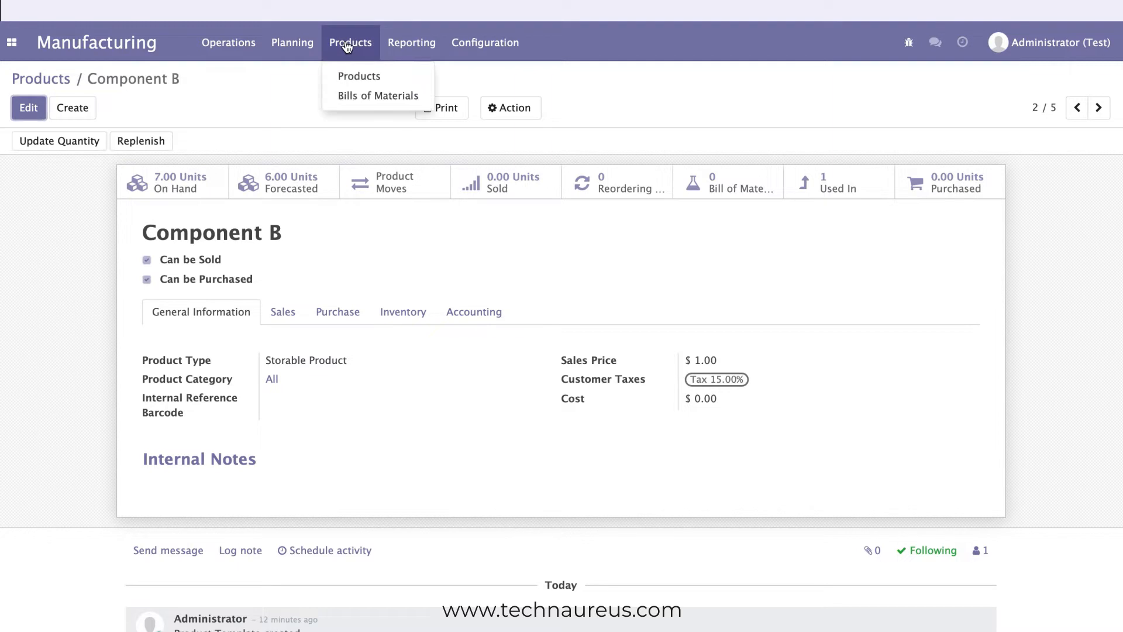
click(350, 100)
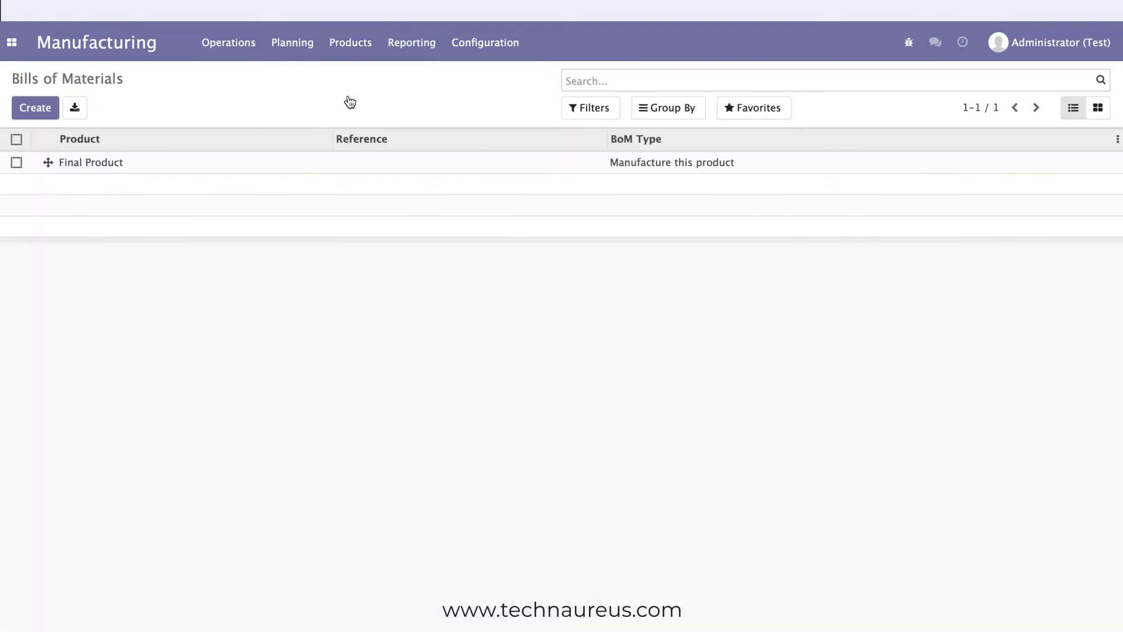
click(188, 171)
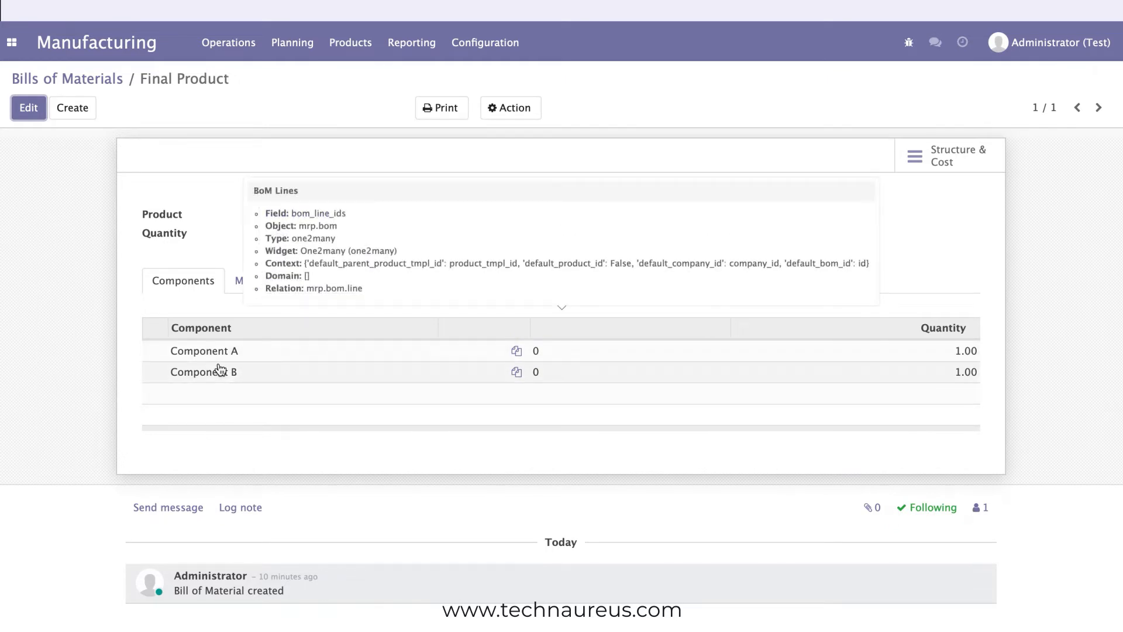
Review the confirmed manufacturing order for Final Product and list all manufacturing orders by removing the To Do filter.
click(209, 59)
click(219, 76)
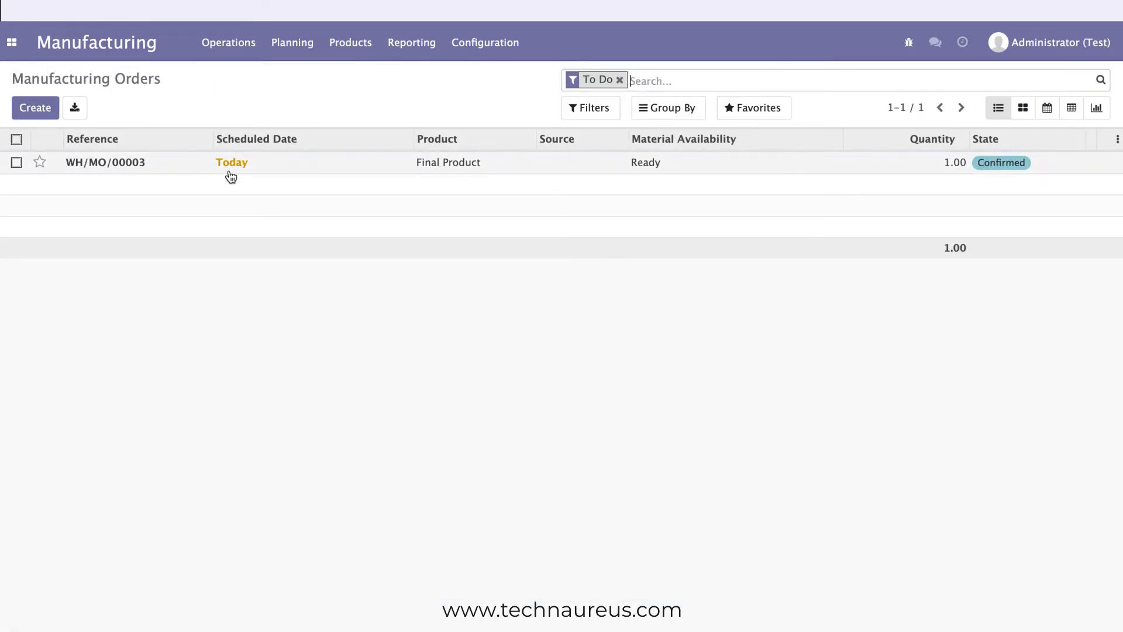
click(259, 166)
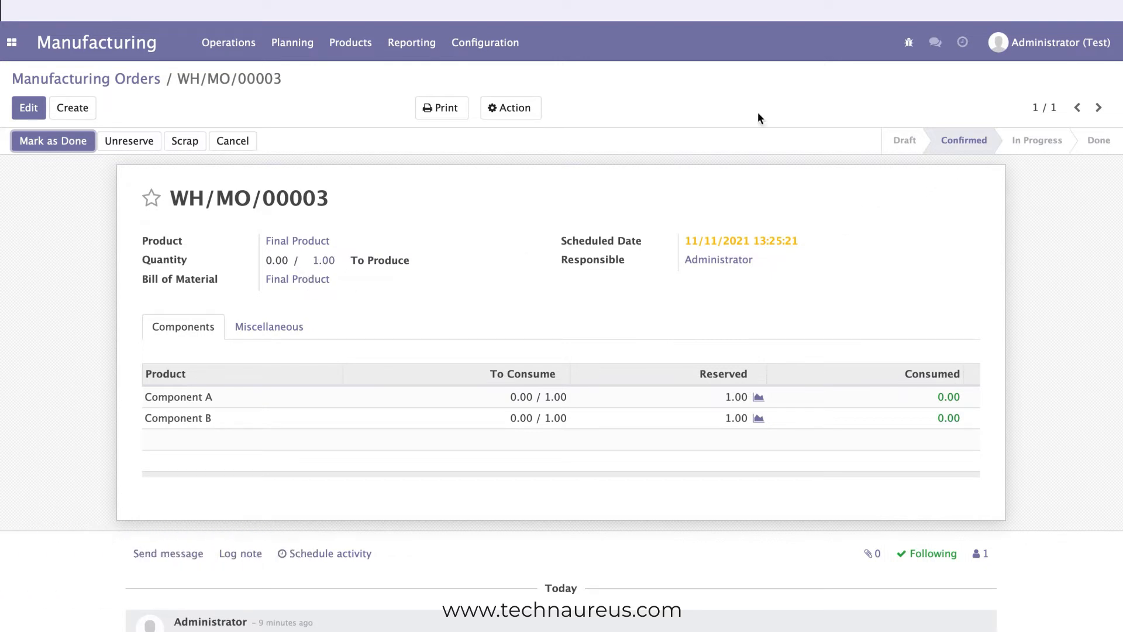
click(146, 82)
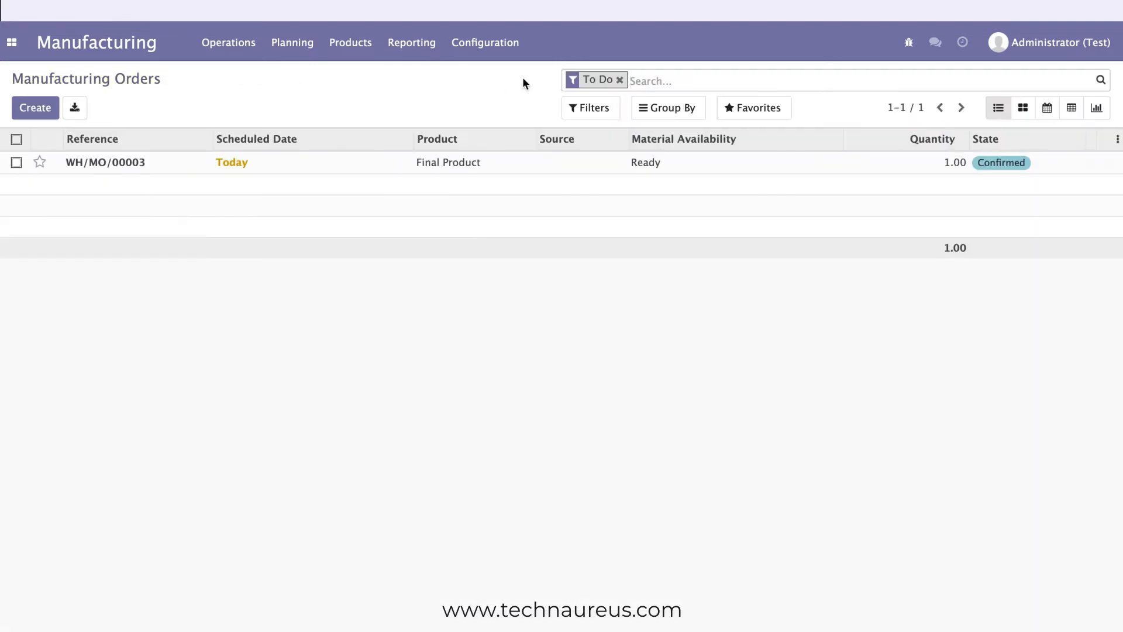
click(619, 81)
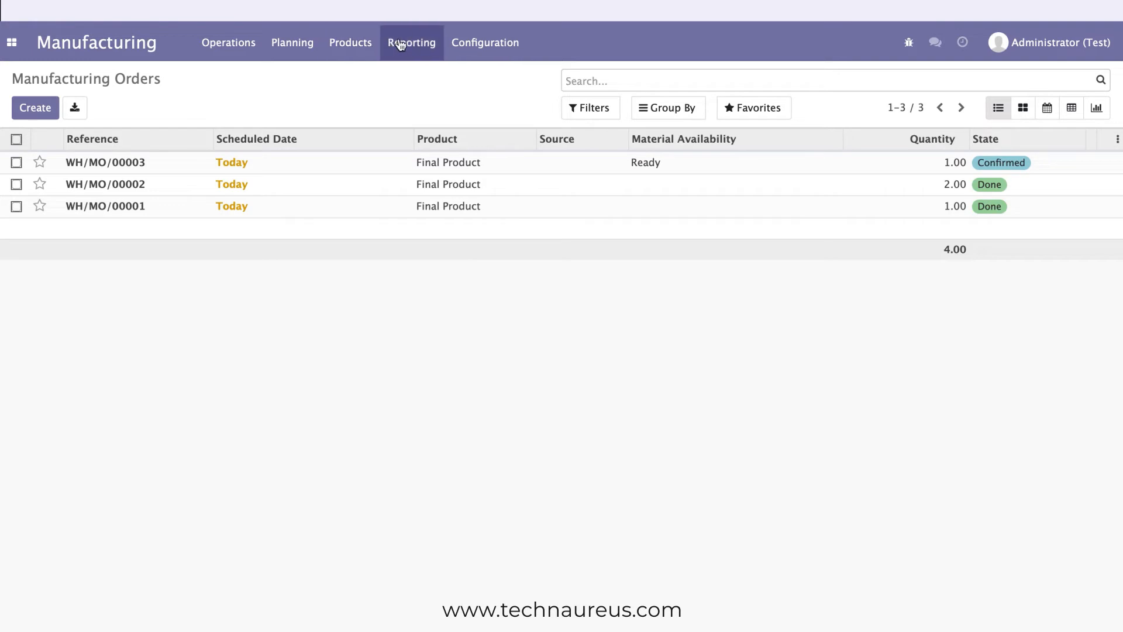
Open the Manufacturing Orders report and show it as a pivot table.
click(418, 50)
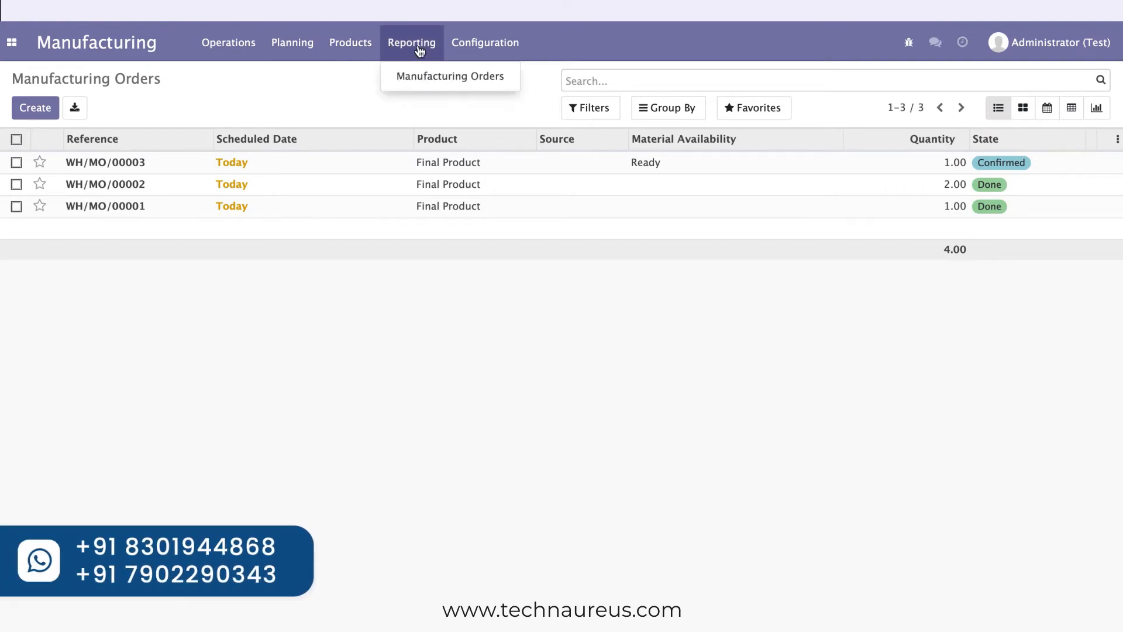
click(418, 73)
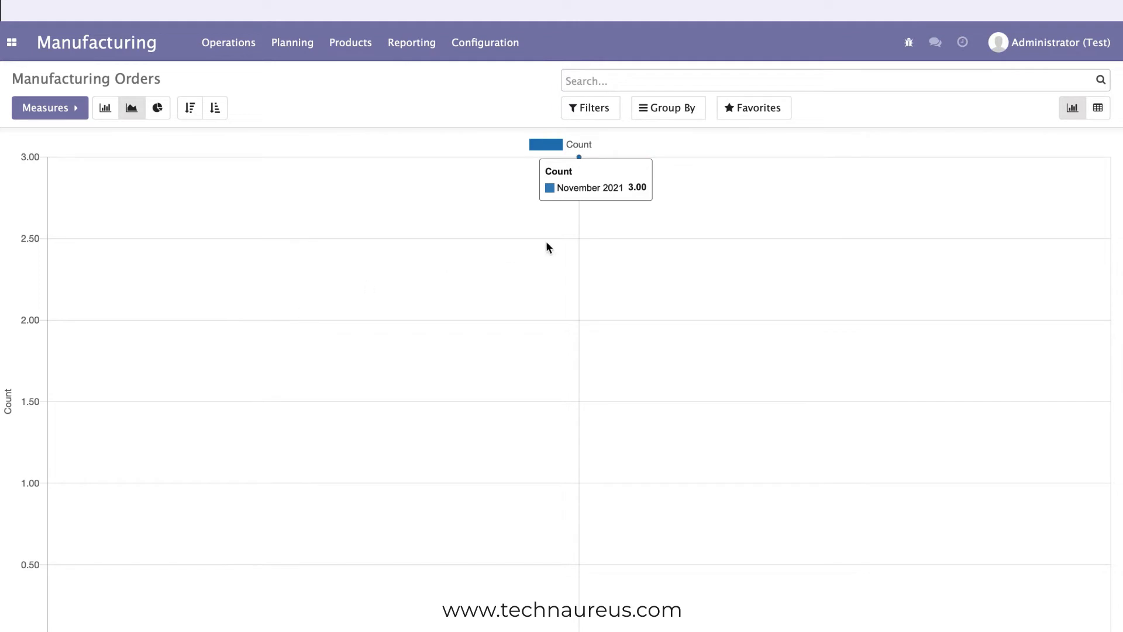
click(1097, 109)
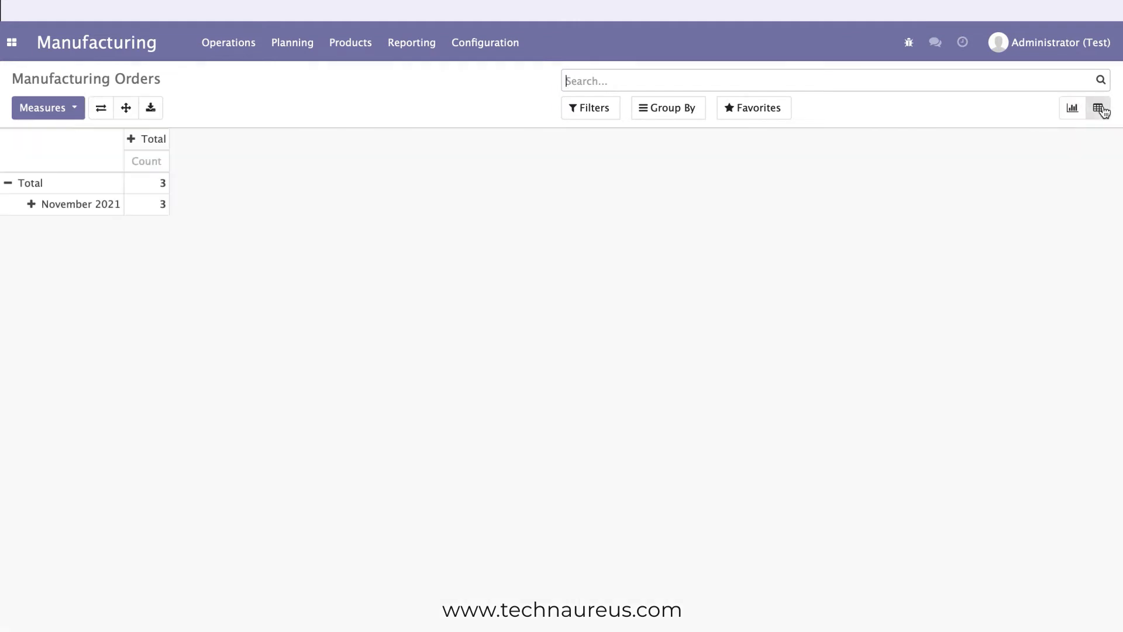
Add the measures Quantity To Produce, Quantity Producing and Total Quantity to the manufacturing orders pivot table.
click(71, 113)
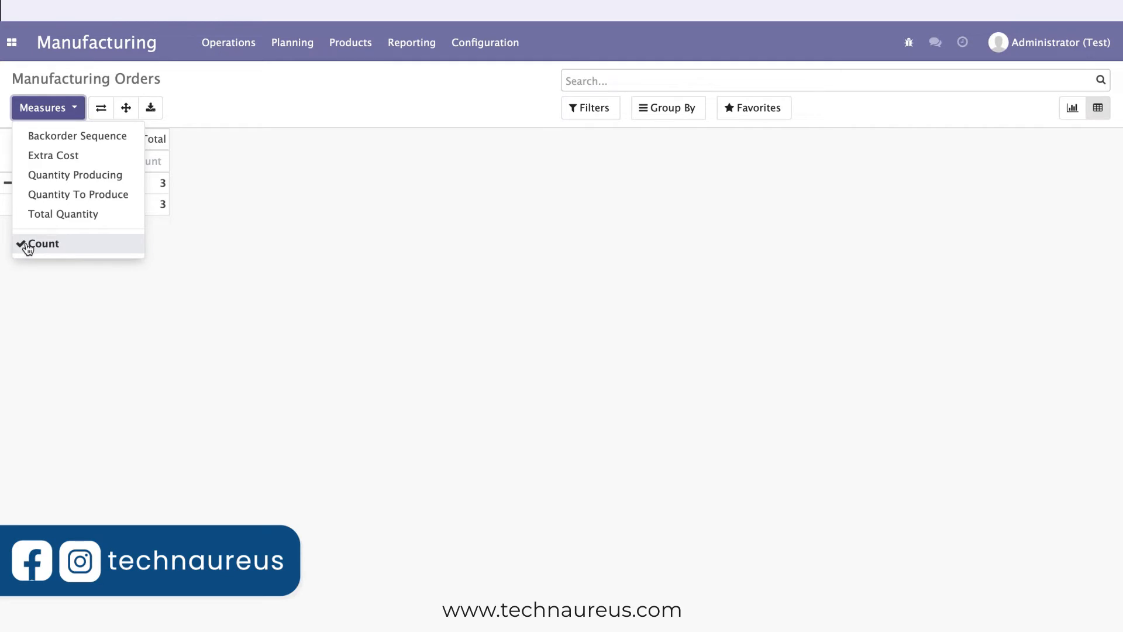
click(25, 200)
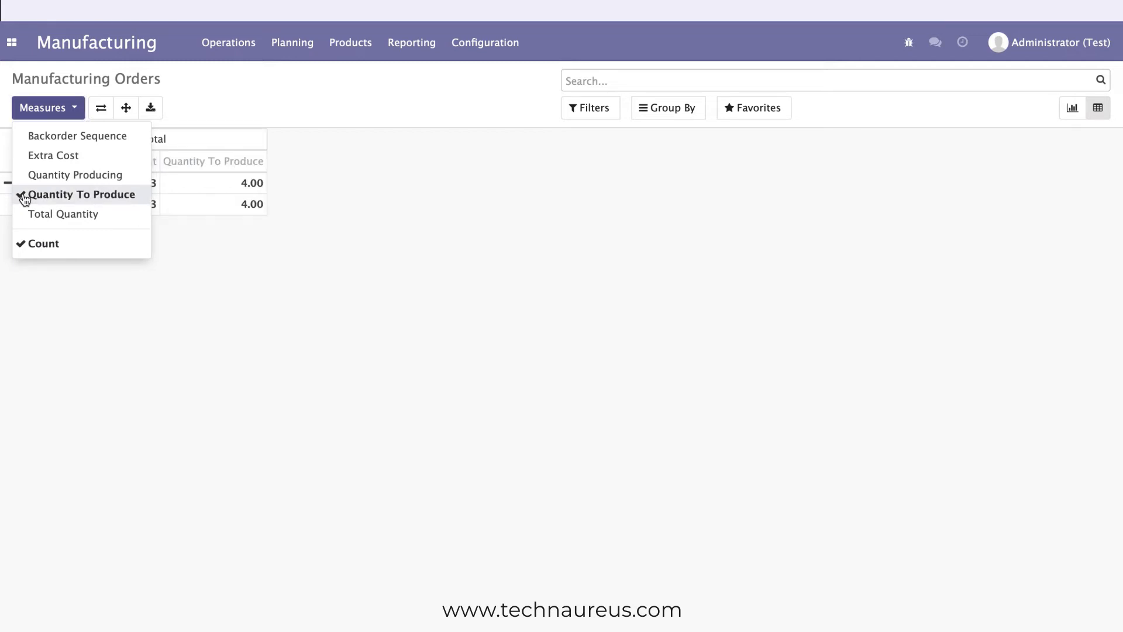
click(27, 179)
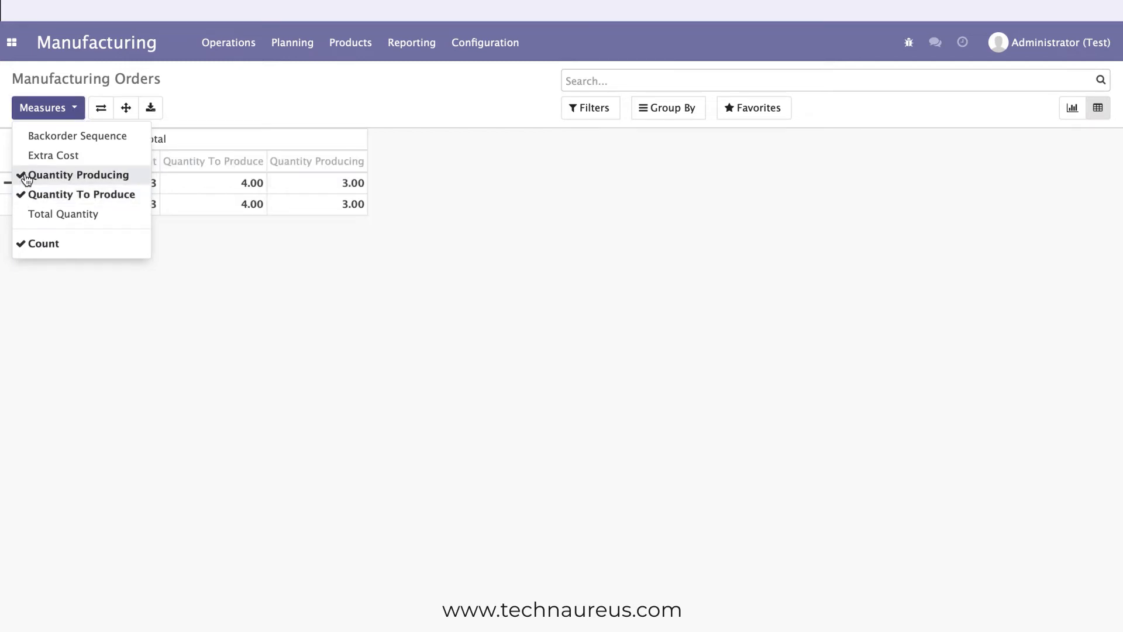
click(25, 221)
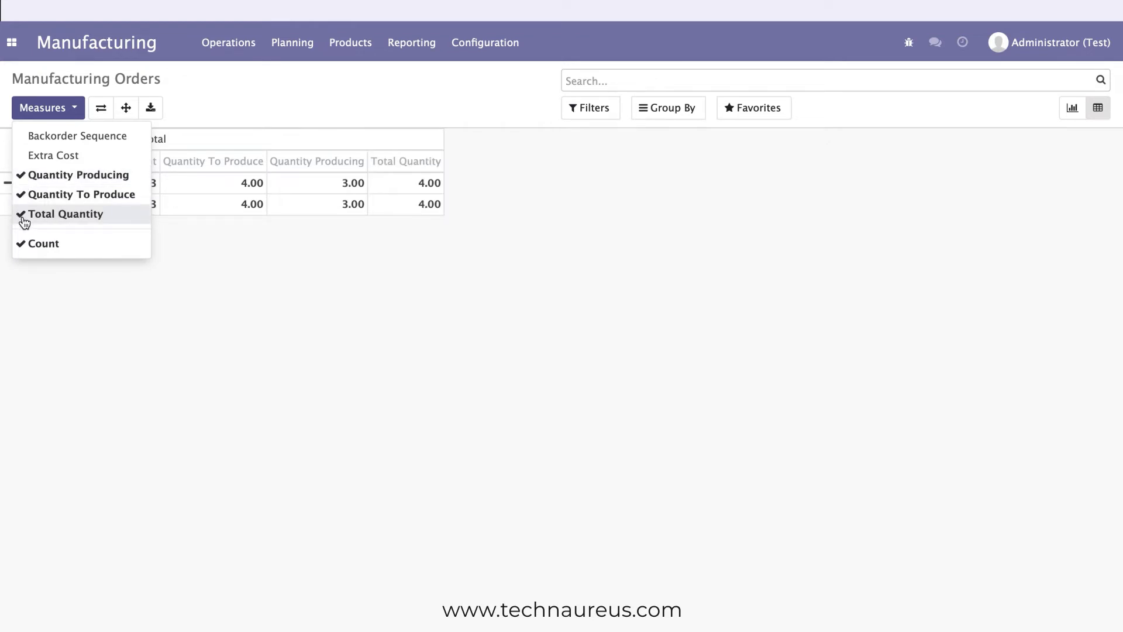
click(128, 307)
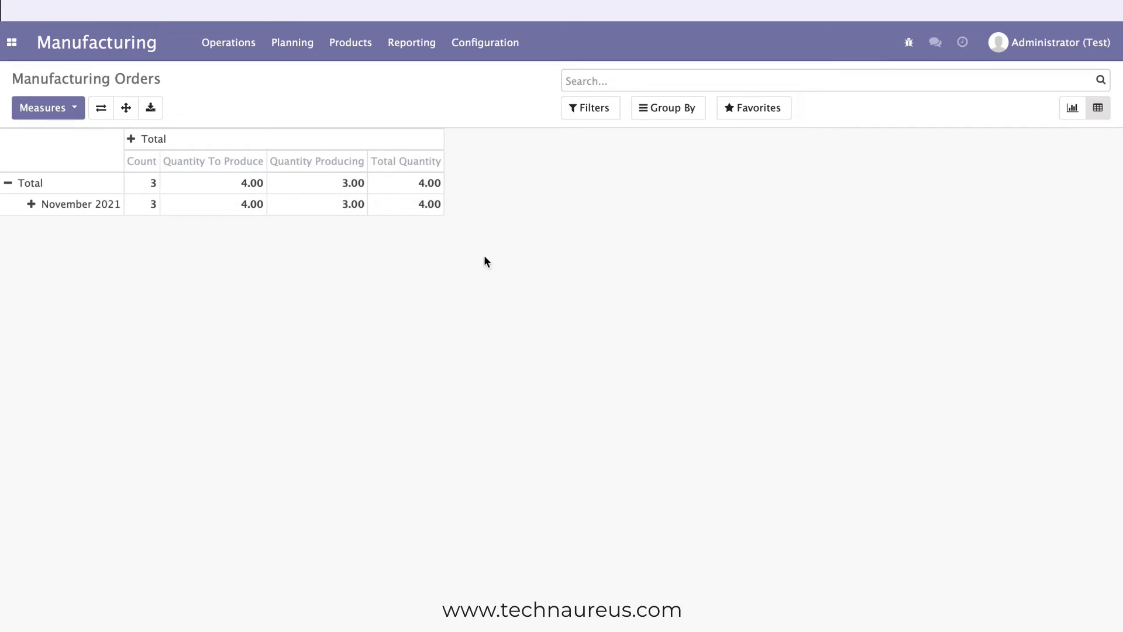
Try grouping the pivot table by Scheduled Date per day and per week, and clear both groupings.
click(684, 117)
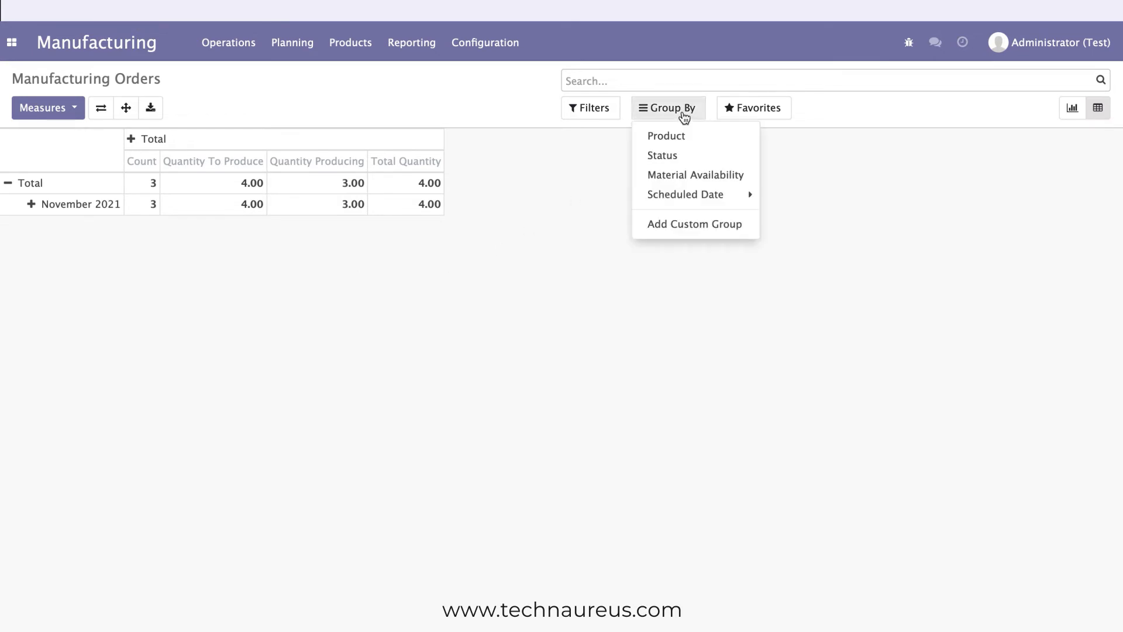
click(700, 202)
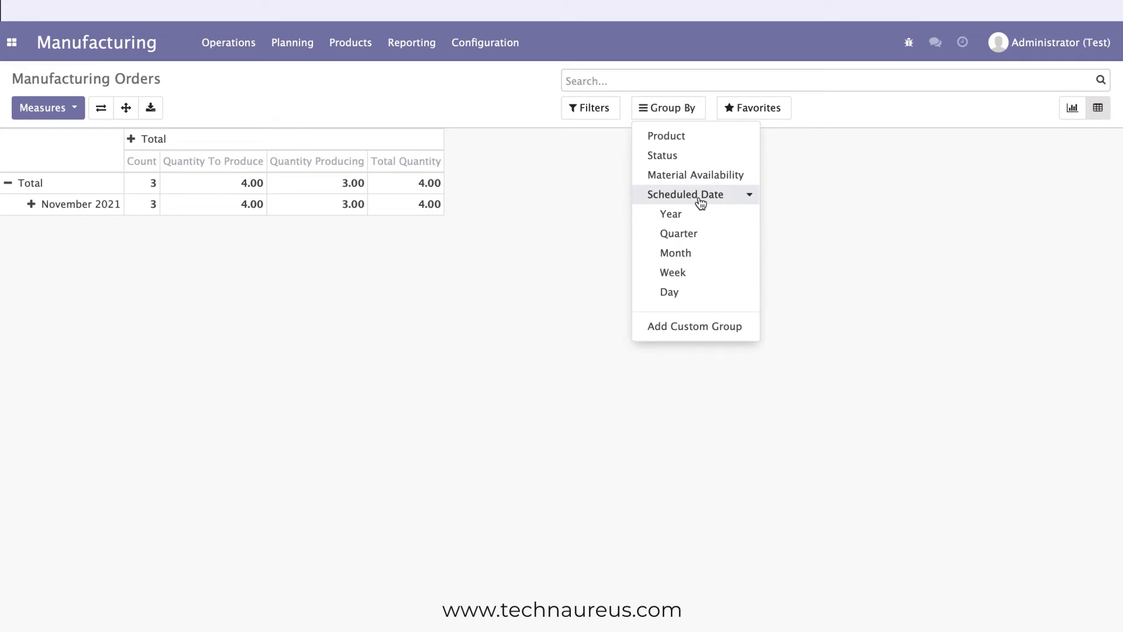
click(680, 295)
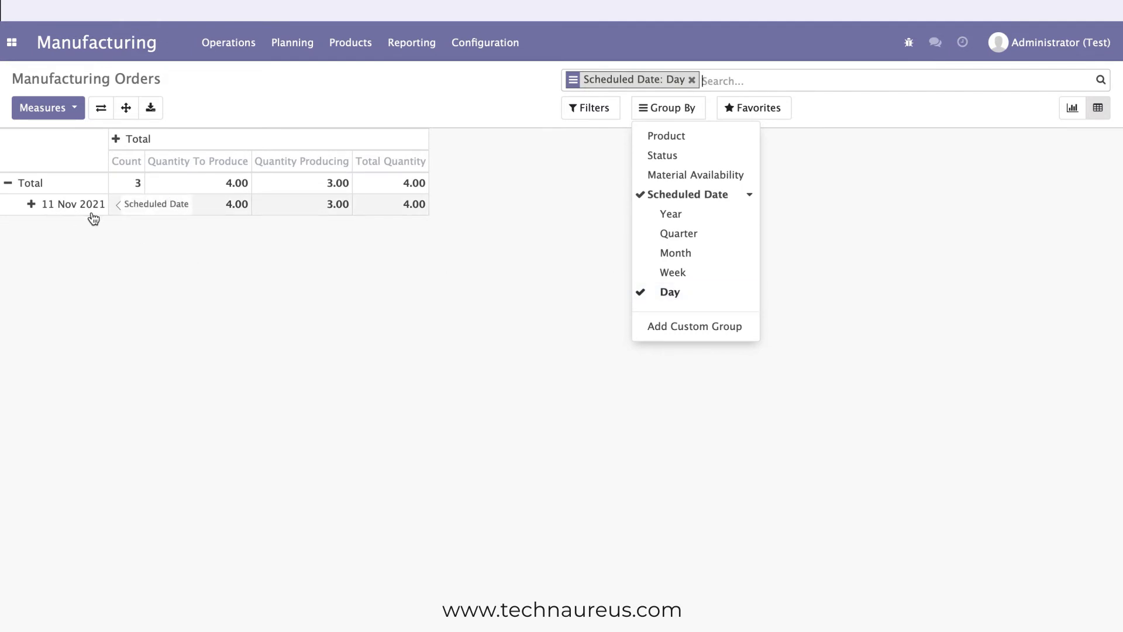
click(672, 275)
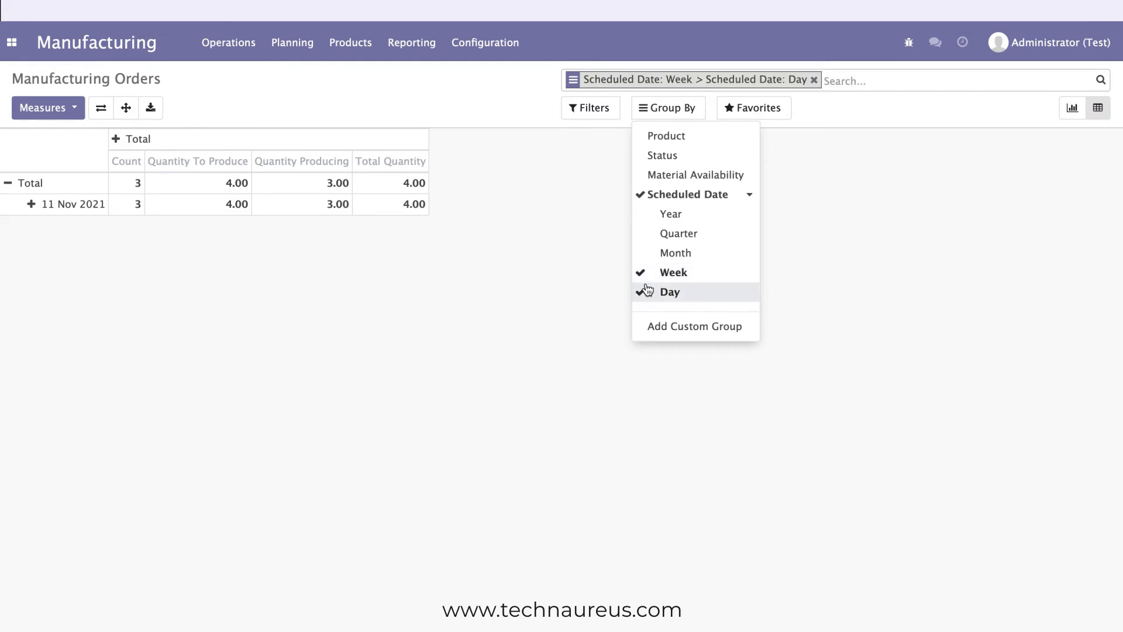
click(647, 289)
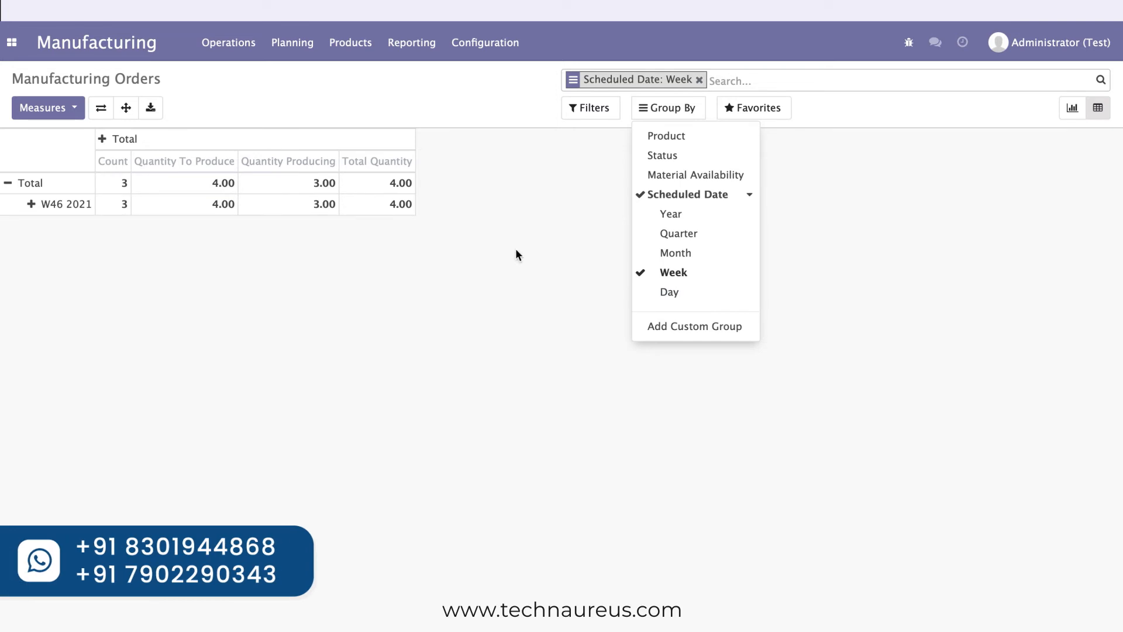
click(644, 275)
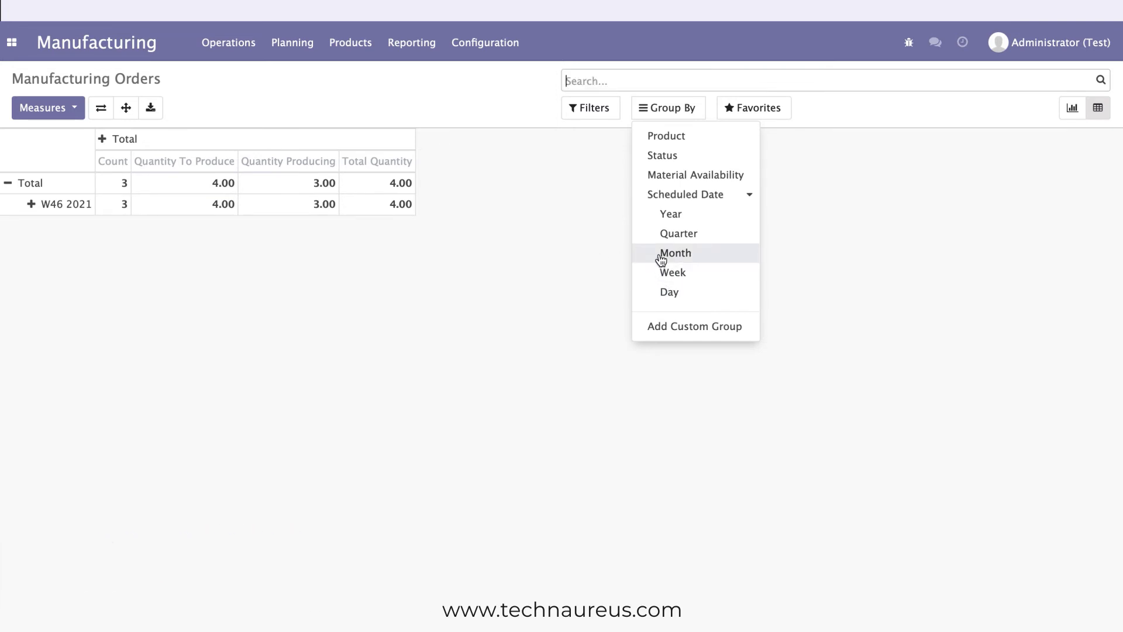
Try grouping the pivot table by scheduled month and by scheduled quarter, clearing each grouping.
click(661, 257)
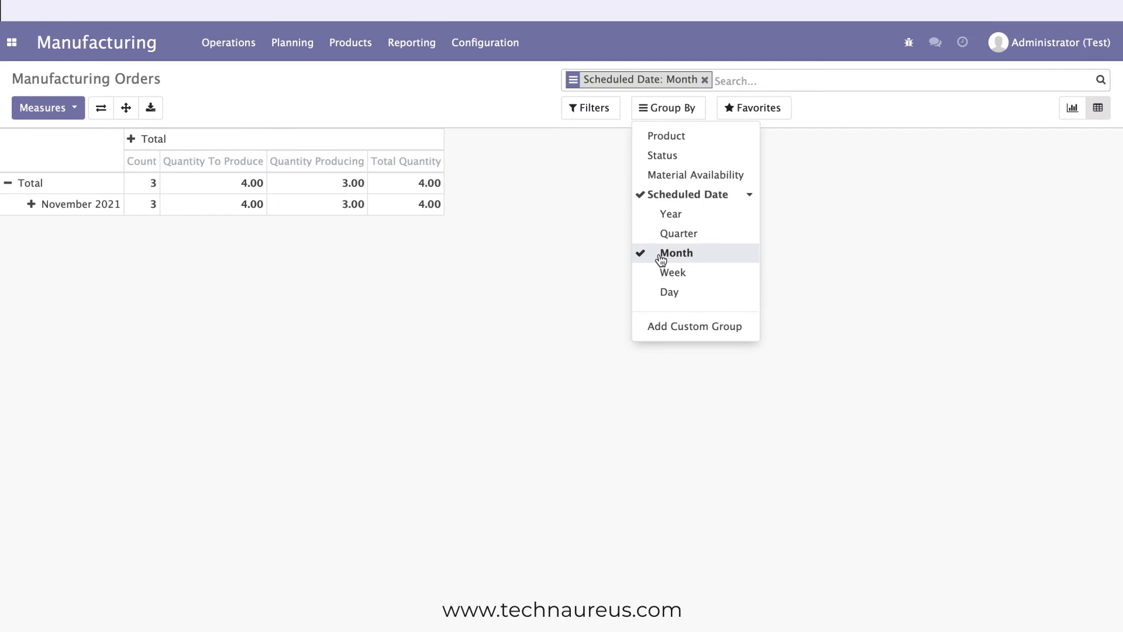
click(661, 258)
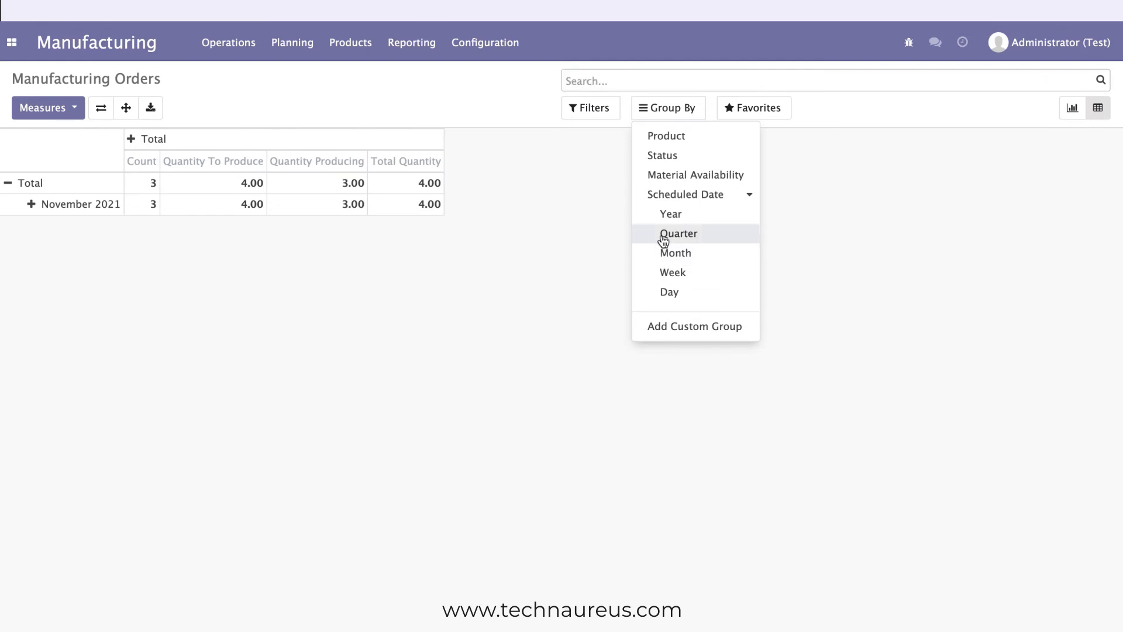
click(664, 233)
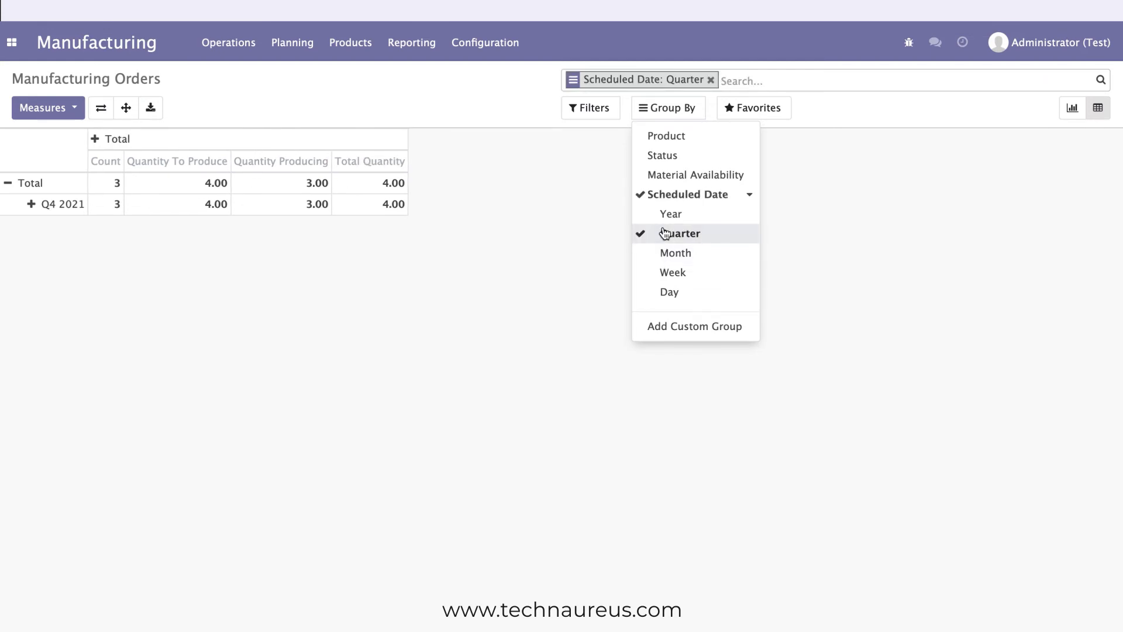
click(664, 233)
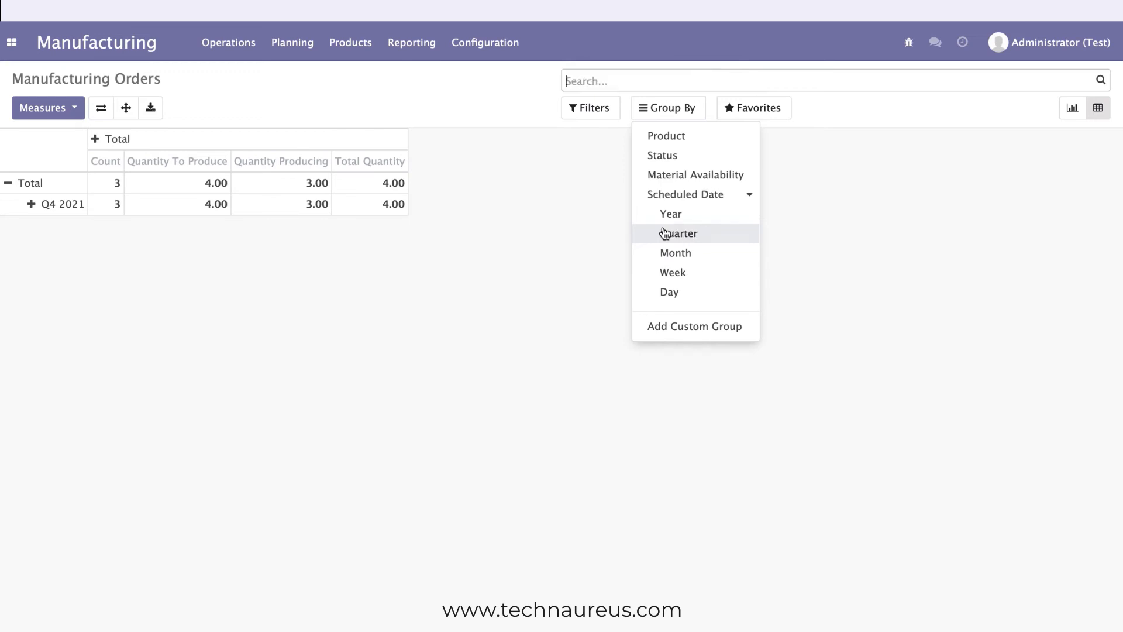
Group the pivot table by scheduled year and month, and break down the November 2021 row by Product.
click(668, 214)
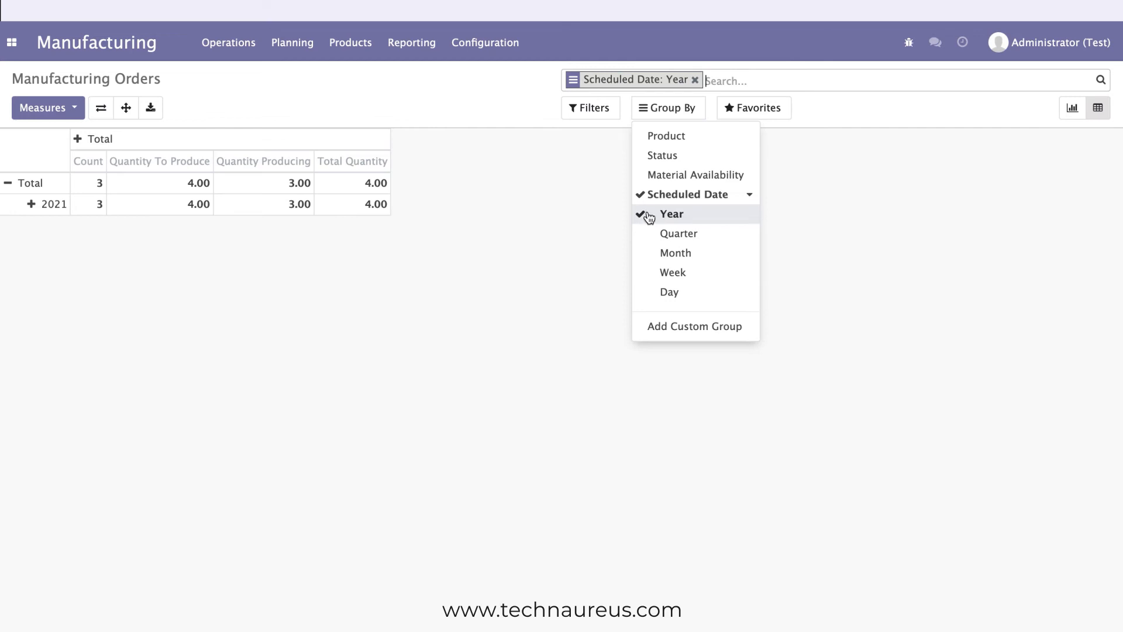
click(666, 254)
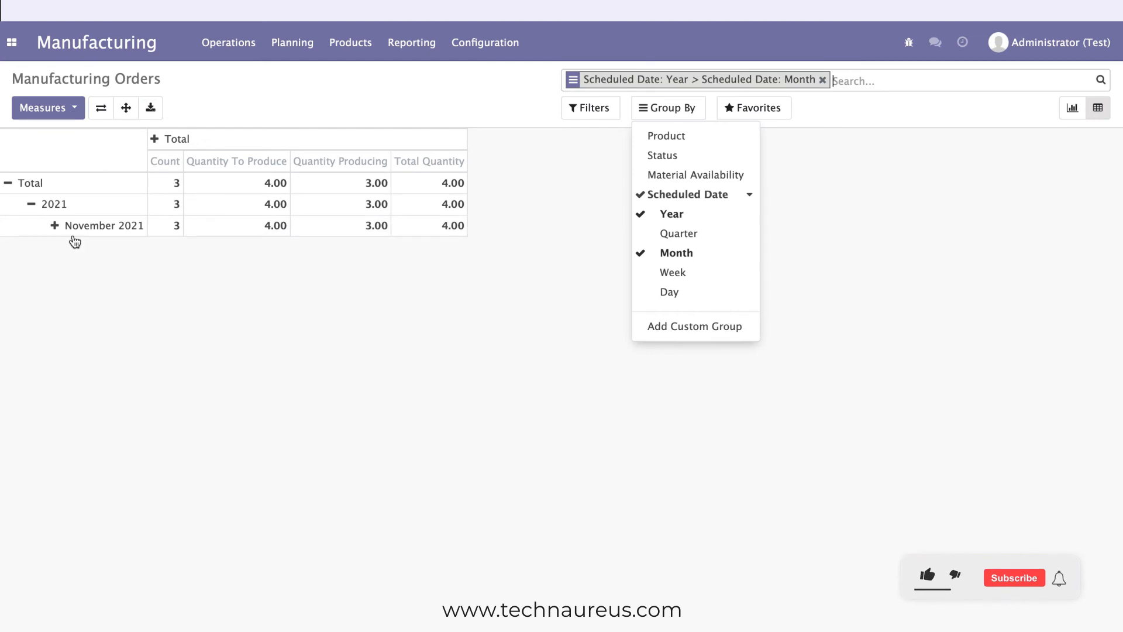
click(55, 227)
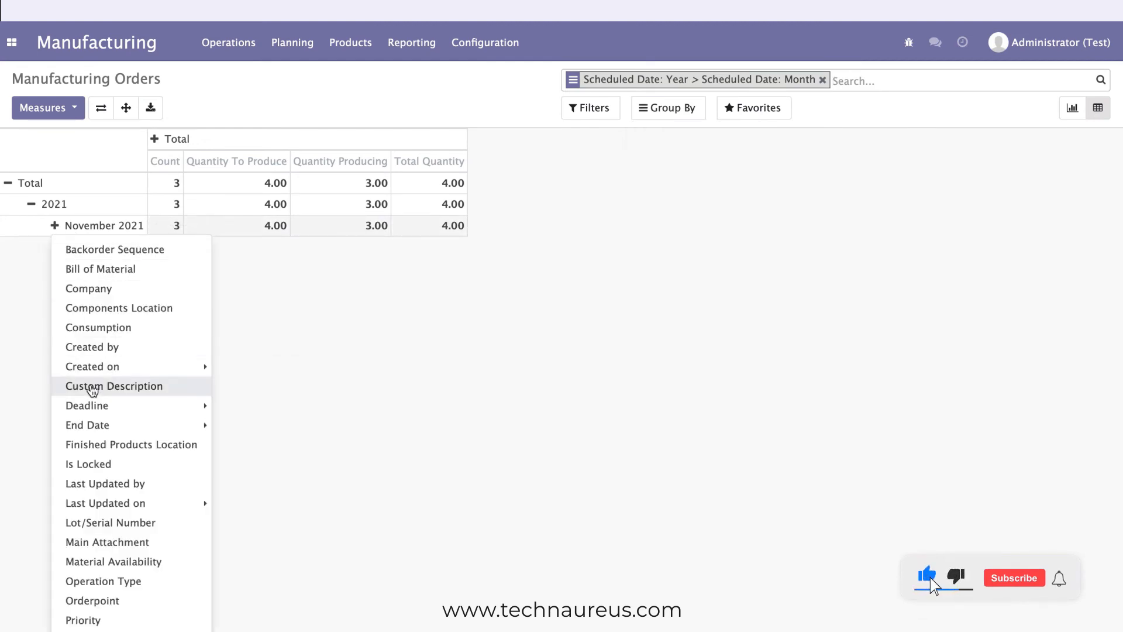
scroll(95, 523, down, 2)
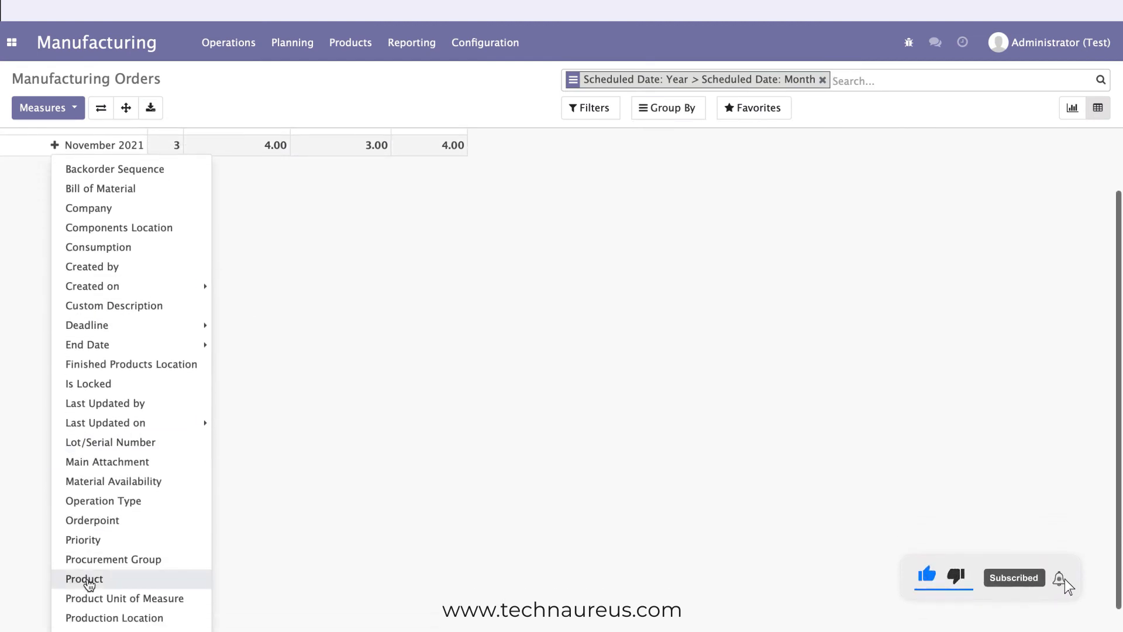
click(86, 578)
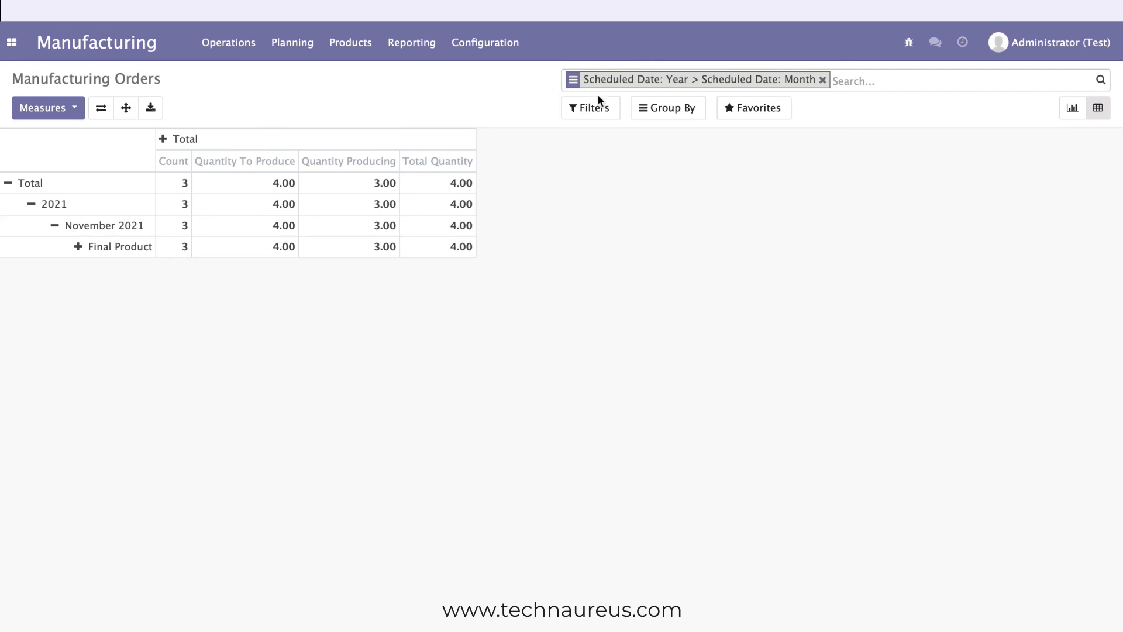
click(666, 107)
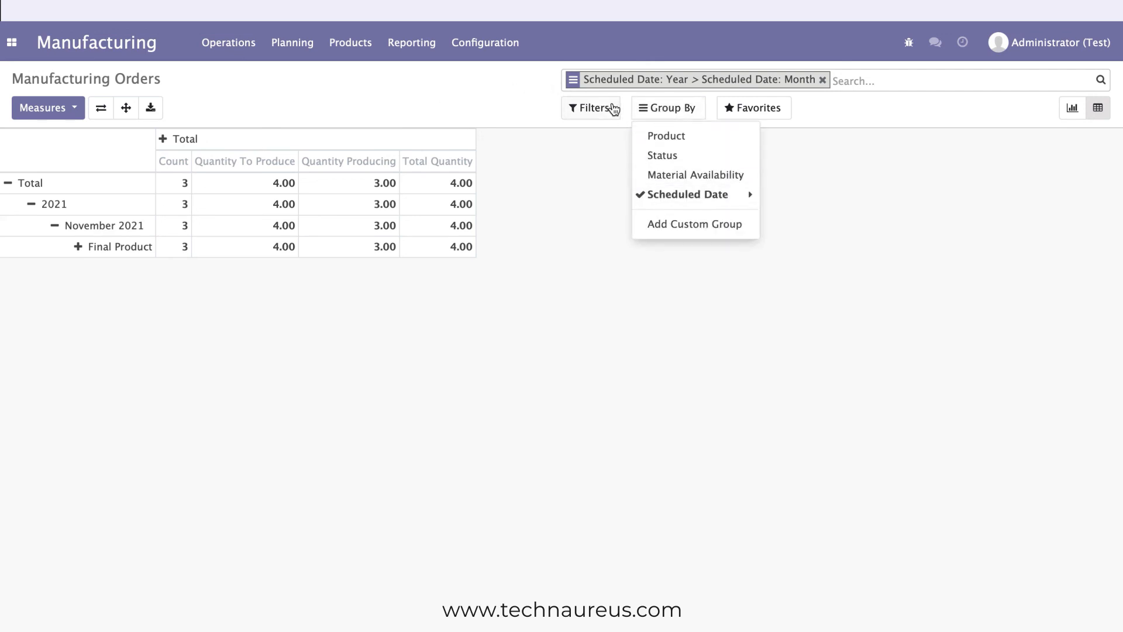
click(609, 109)
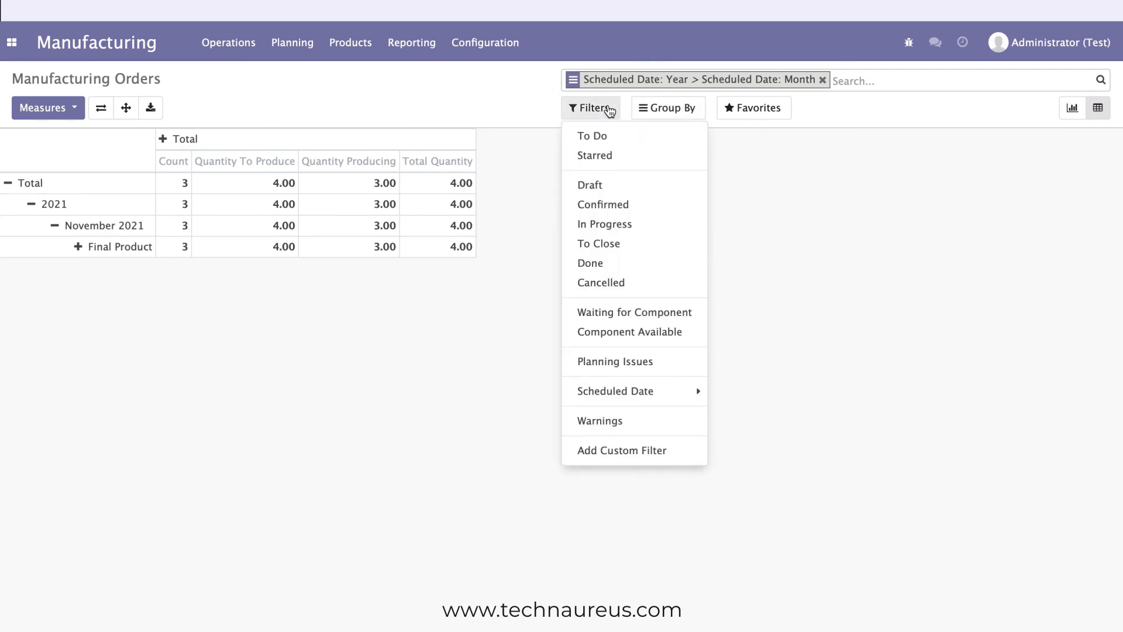
click(609, 109)
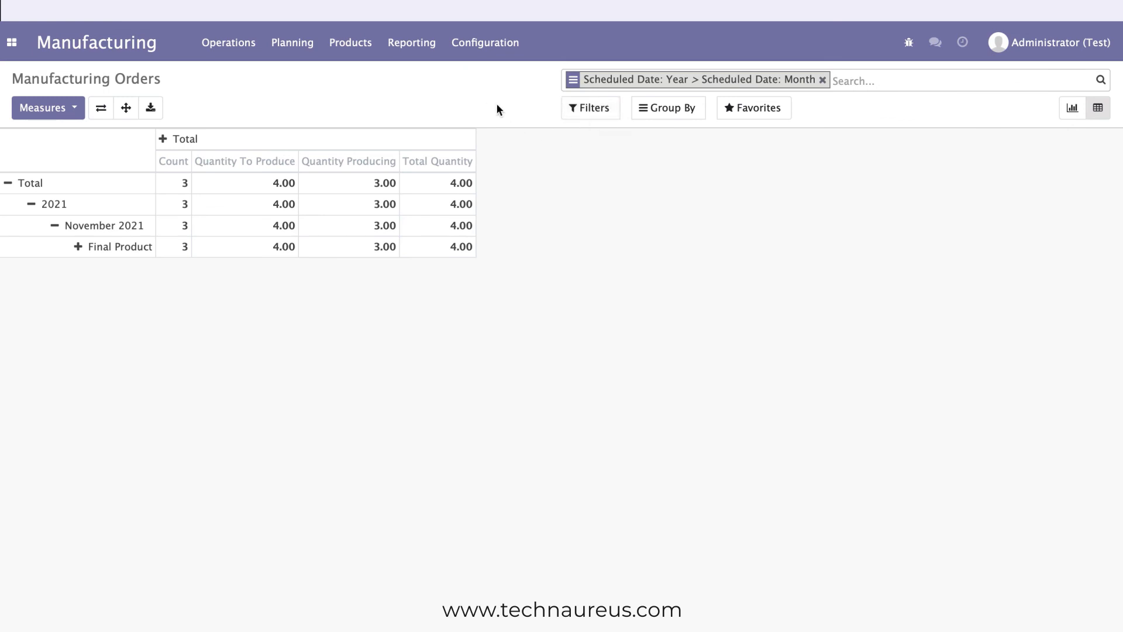